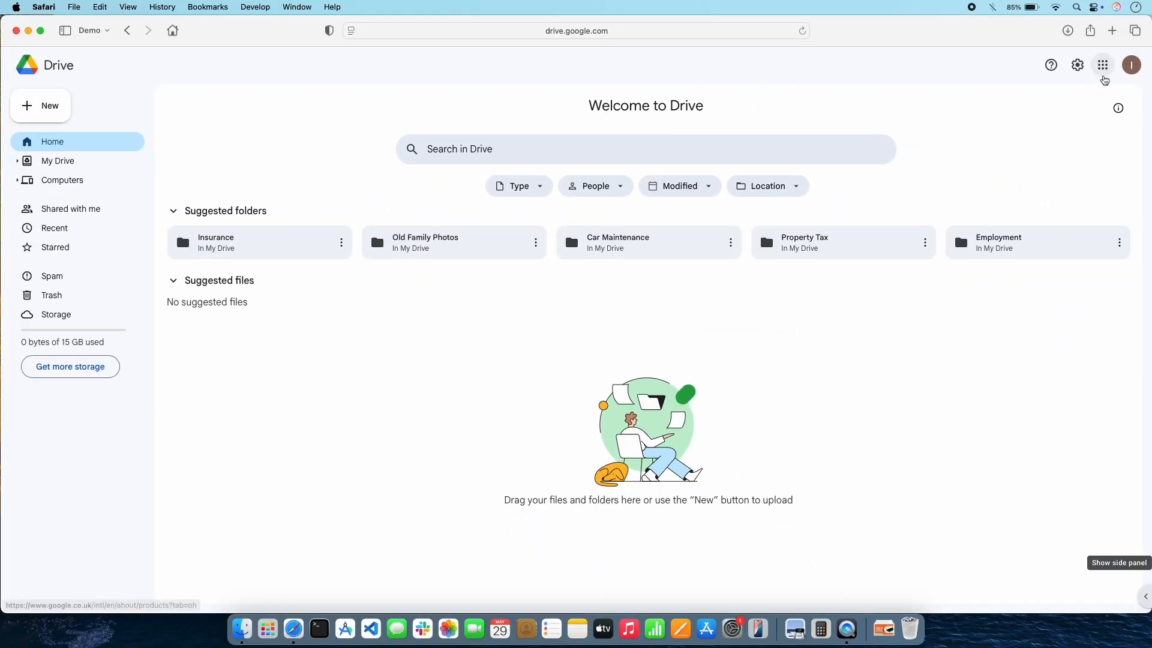
# Step: View the Drive entry in the Google apps launcher, close the launcher, and open My Drive
pyautogui.click(1103, 65)
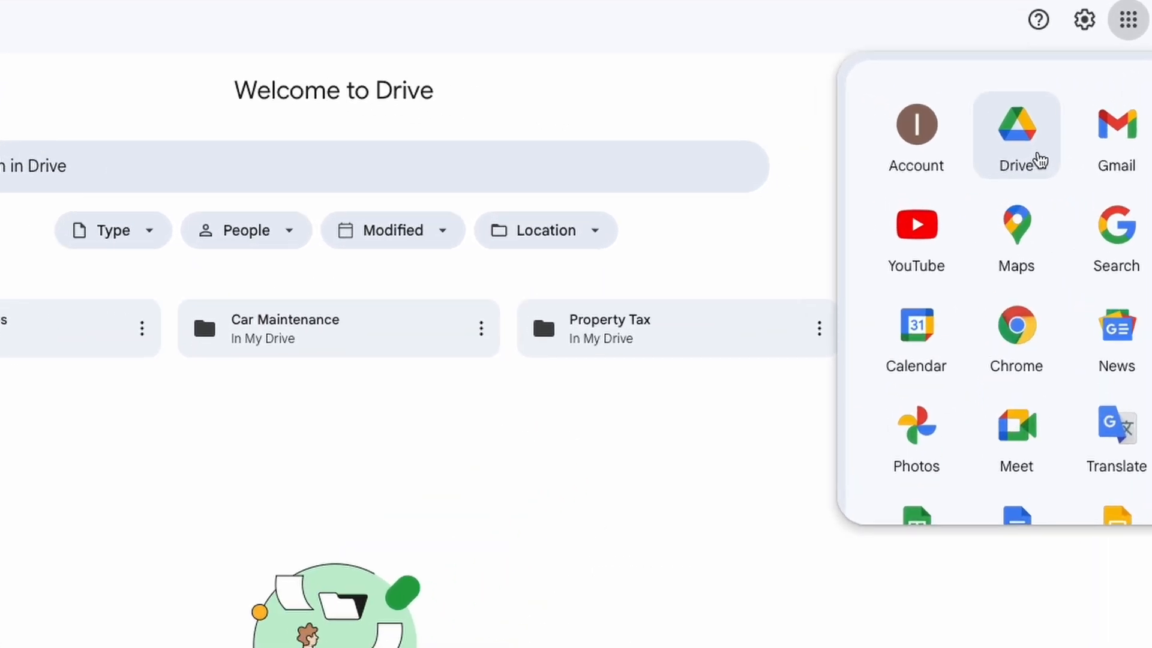
pyautogui.click(800, 13)
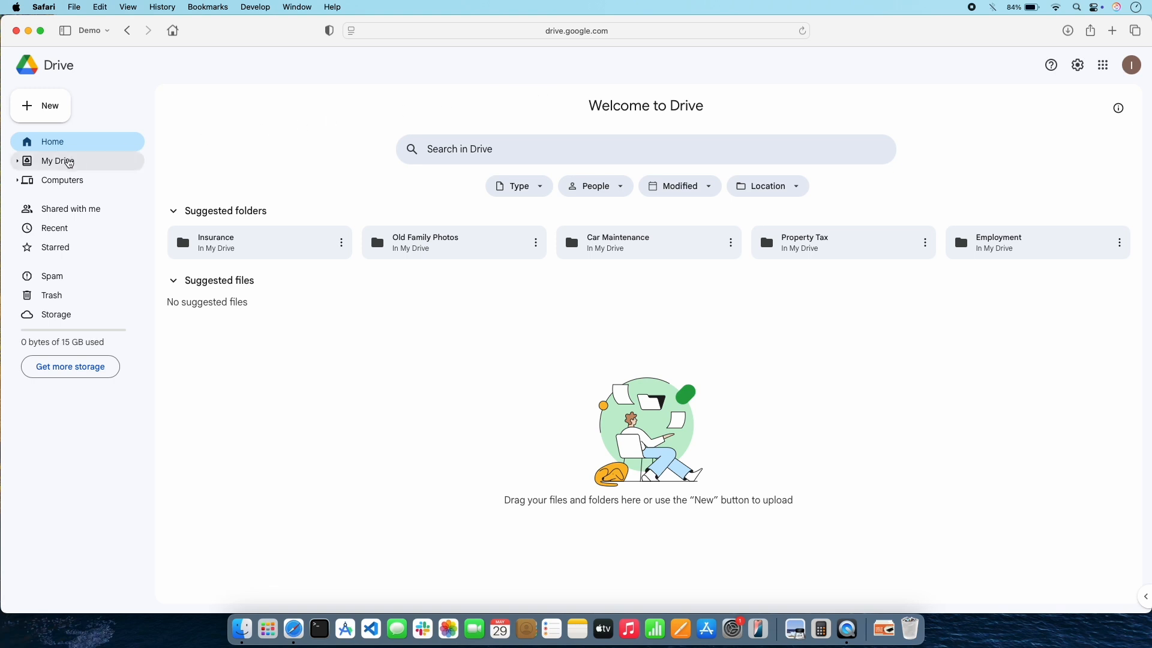
pyautogui.click(69, 163)
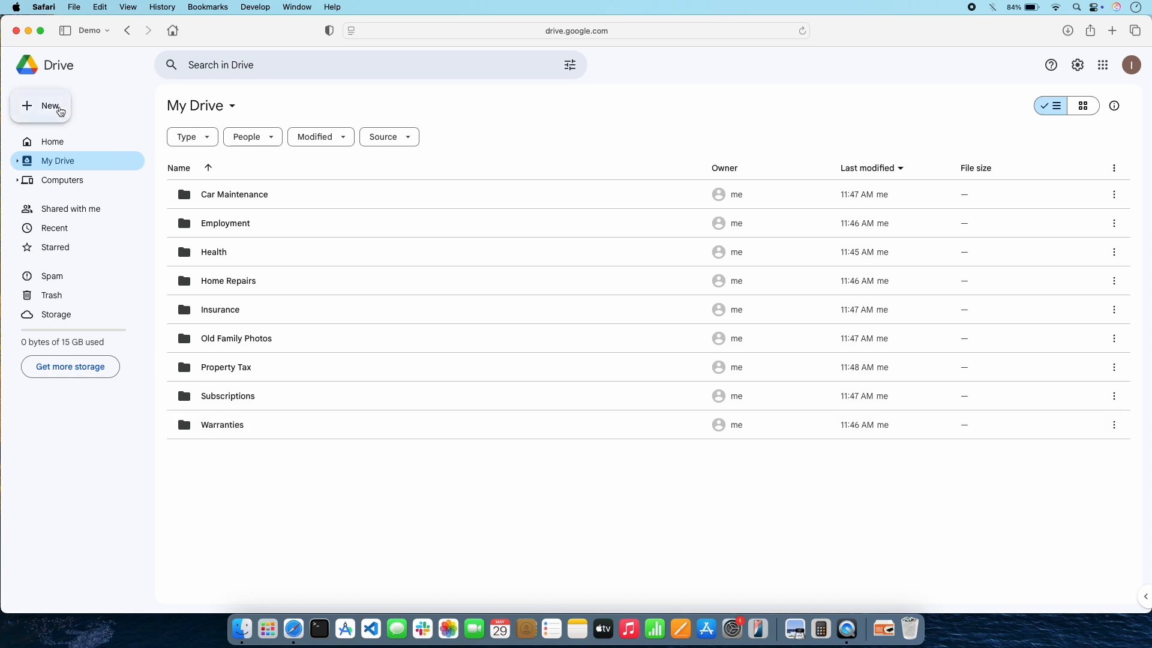
# Step: Create a new folder named "Utilities" in My Drive and clear the selection
pyautogui.click(61, 111)
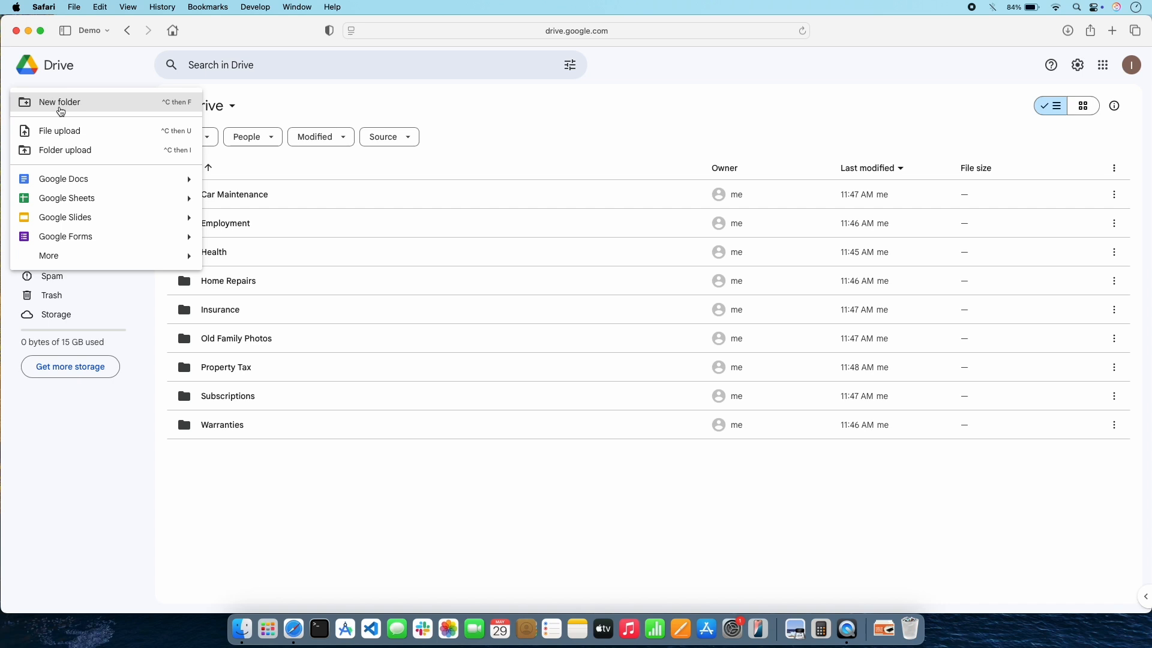
pyautogui.click(72, 104)
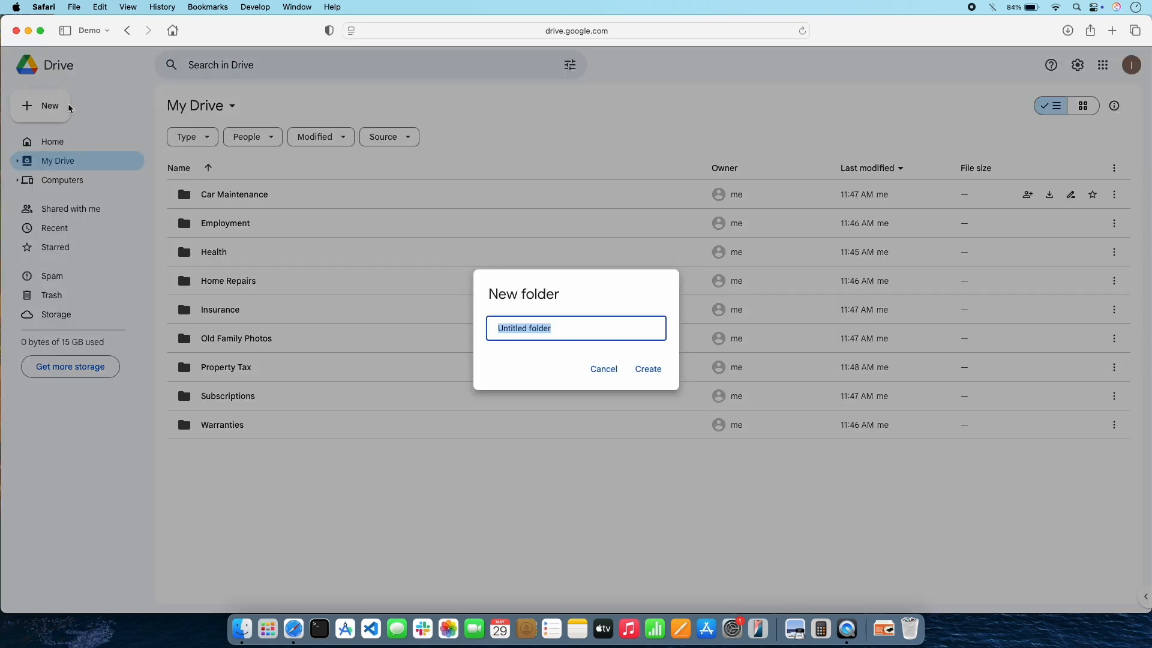
pyautogui.write('Utilities')
pyautogui.click(656, 373)
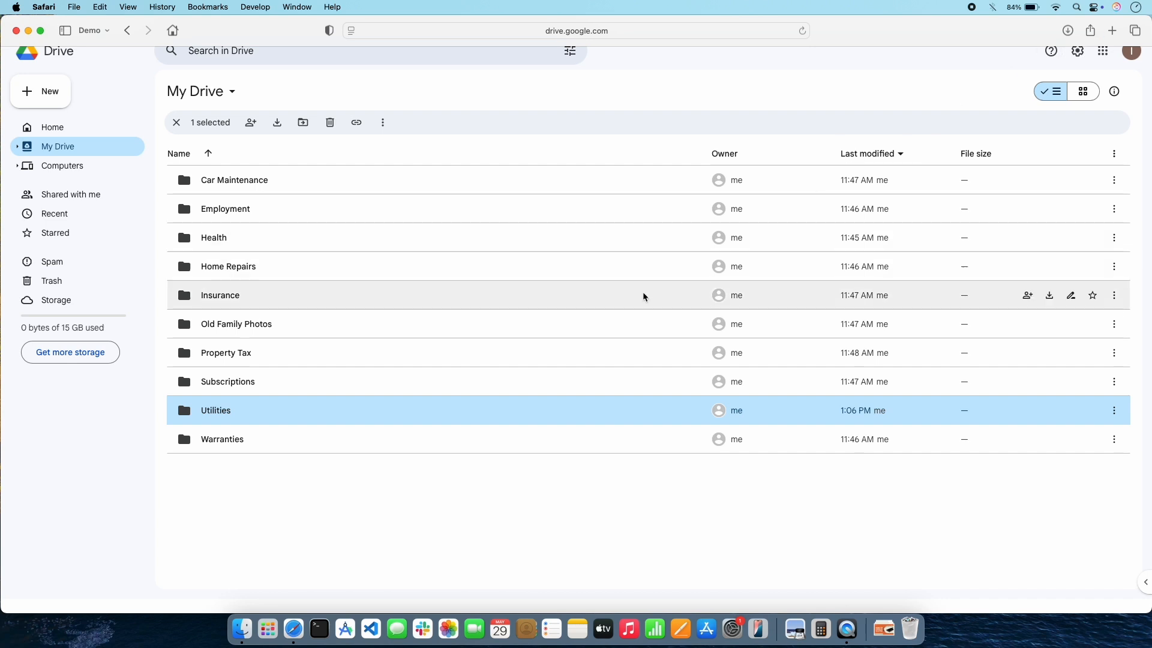
pyautogui.click(538, 496)
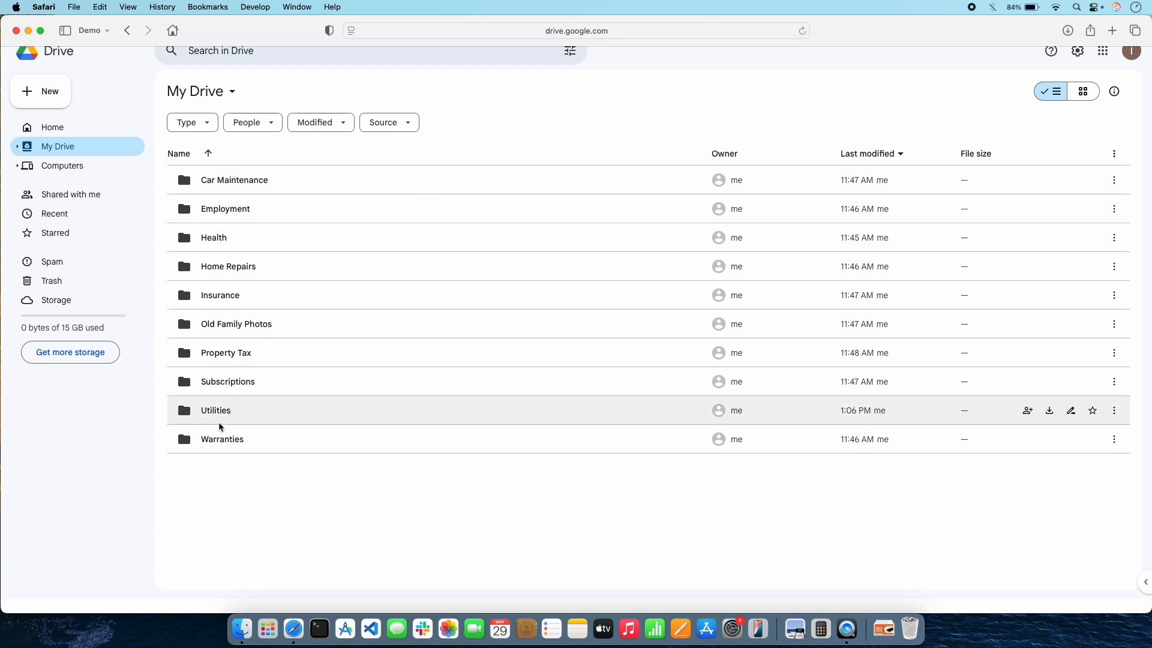
# Step: Open the Utilities folder in My Drive
pyautogui.scroll(1, 242, 396)
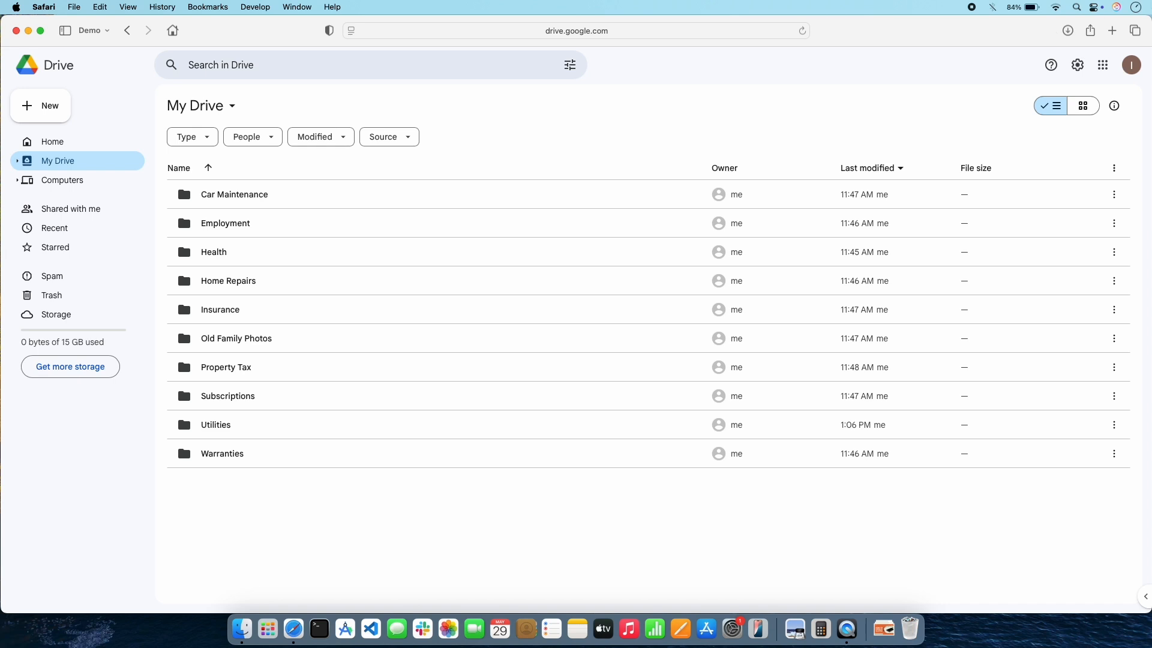
pyautogui.click(218, 430)
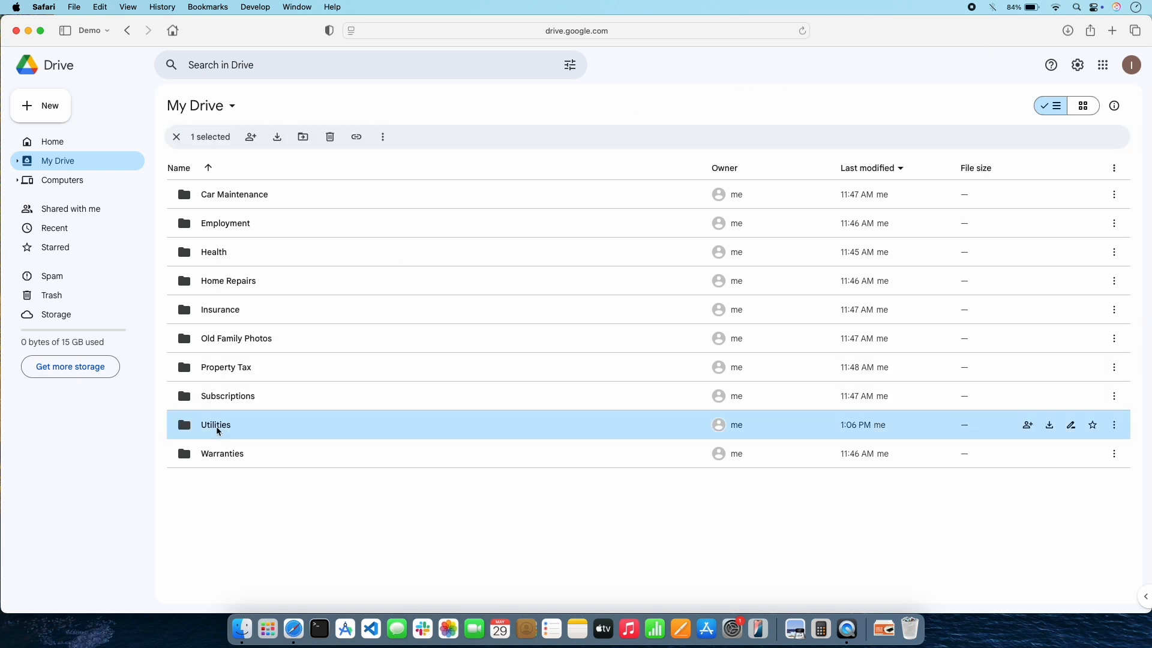
pyautogui.doubleClick(218, 430)
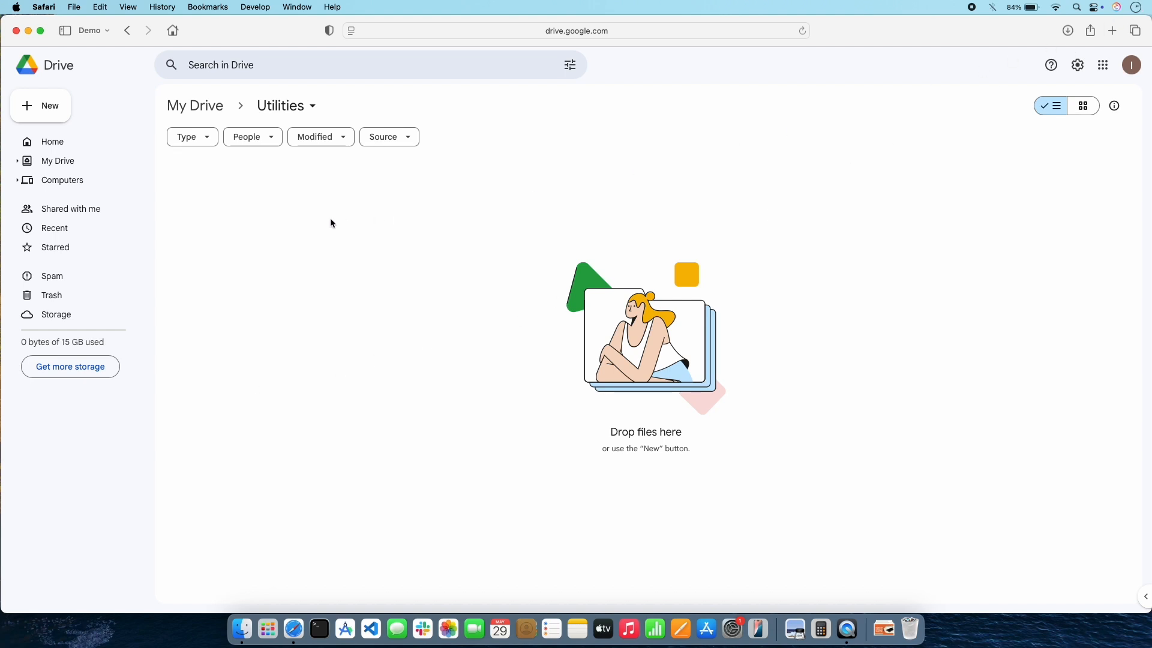
# Step: Upload the file Utilities-SampleUtilityProviderCo-20250131-UsageBill.pdf from the Demo folder into the Utilities folder
pyautogui.click(54, 109)
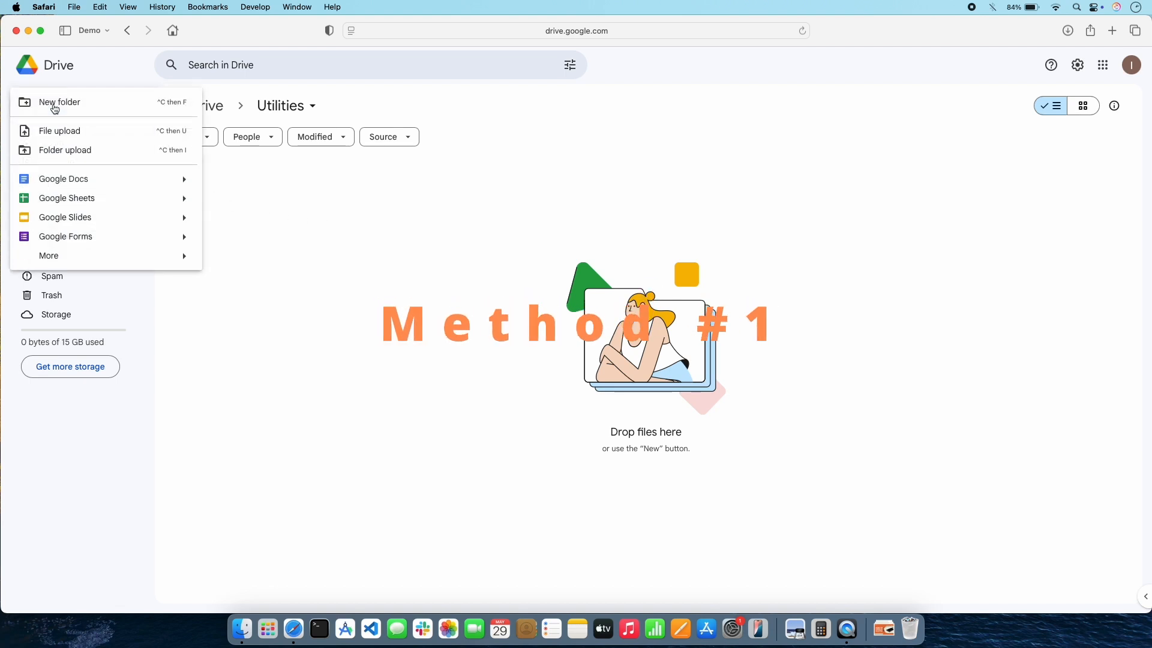
pyautogui.click(86, 138)
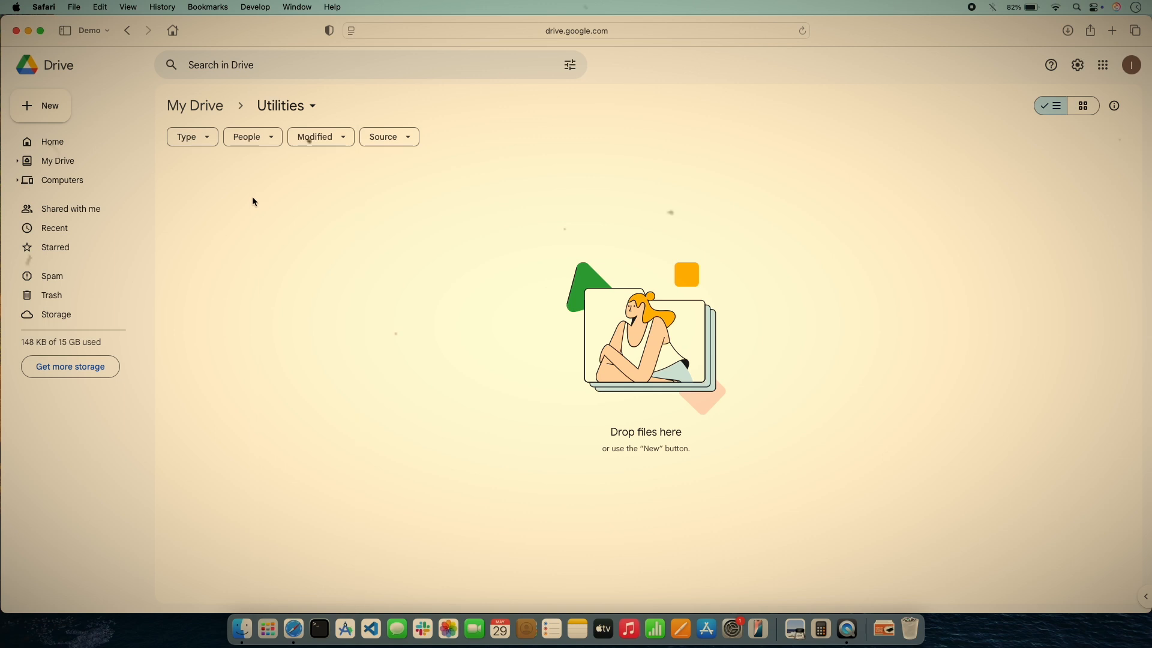
pyautogui.click(40, 106)
pyautogui.click(90, 129)
pyautogui.click(312, 306)
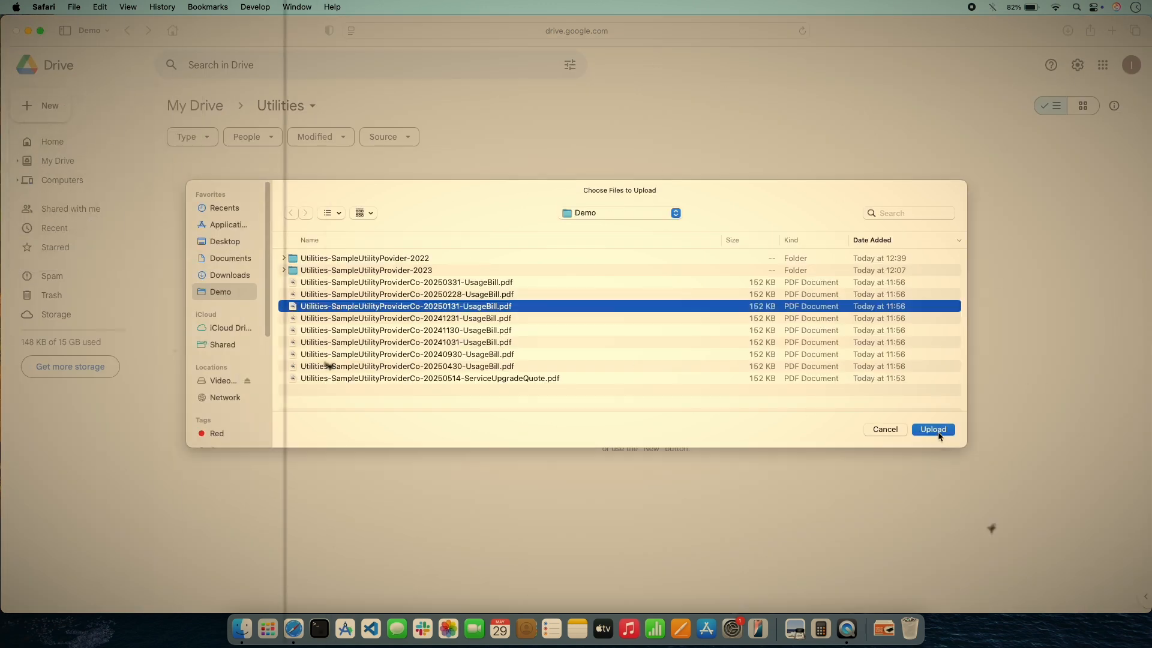
pyautogui.click(932, 429)
# Step: Upload the file Utilities-SampleUtilityProviderCo-20241031-UsageBill.pdf into the Utilities folder
pyautogui.click(41, 105)
pyautogui.click(90, 128)
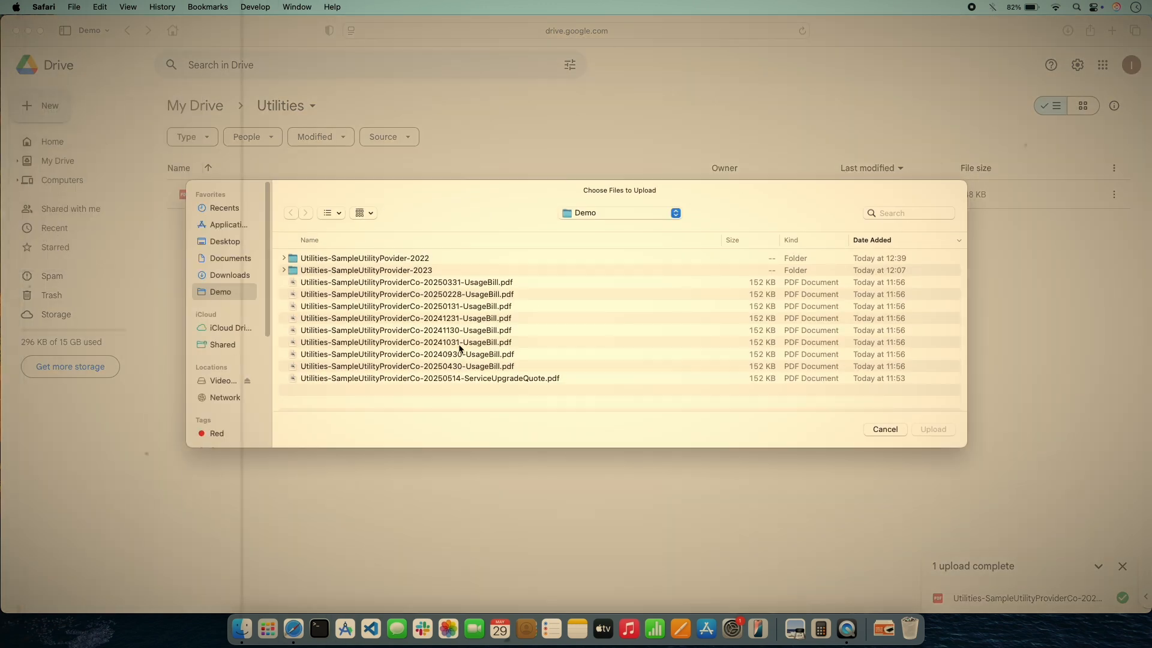
pyautogui.click(461, 344)
pyautogui.click(933, 429)
# Step: Upload the file Utilities-SampleUtilityProviderCo-20240930-UsageBill.pdf into the Utilities folder
pyautogui.click(41, 105)
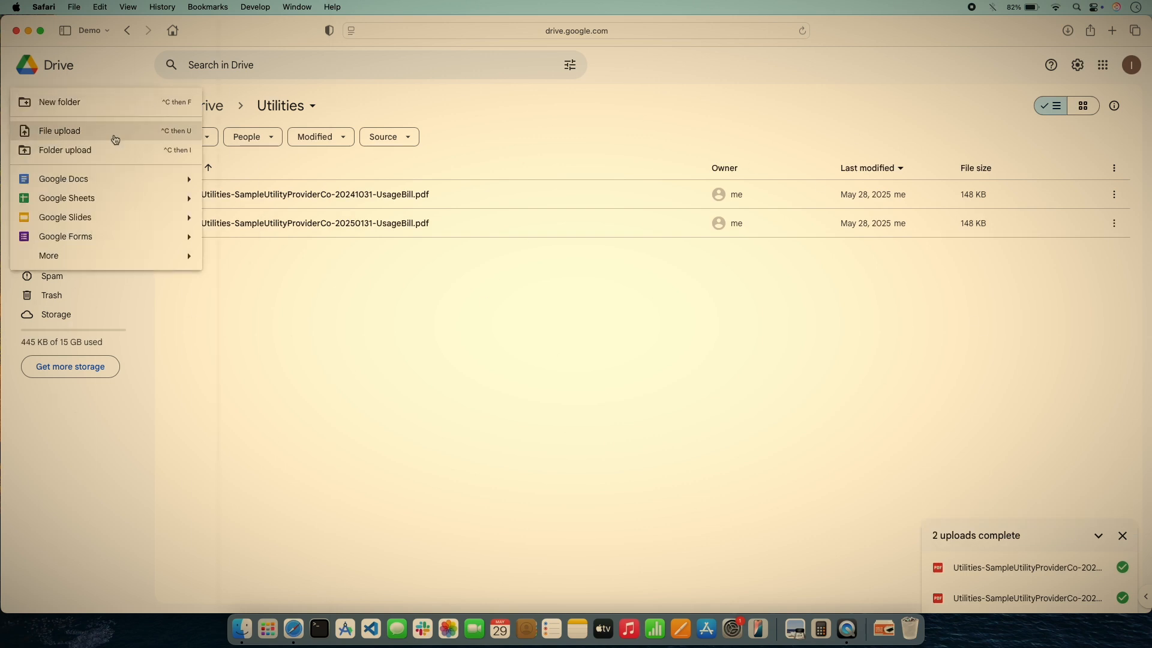
pyautogui.click(115, 132)
pyautogui.click(528, 342)
pyautogui.click(541, 354)
pyautogui.press('Return')
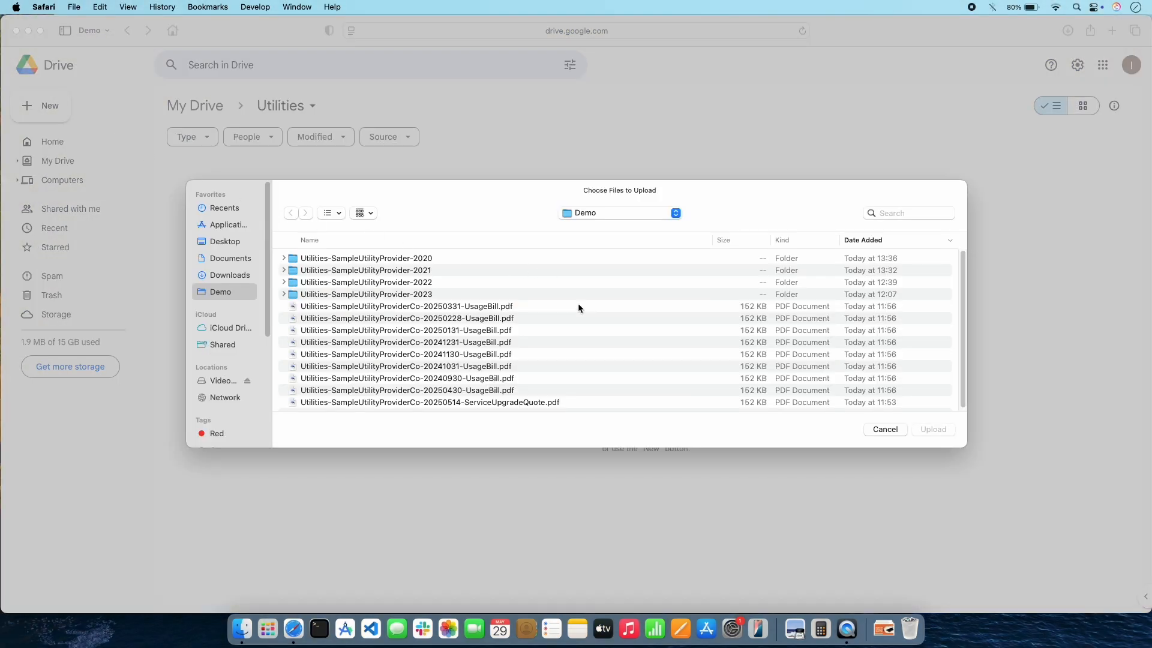
# Step: Preview Utilities-SampleUtilityProviderCo-20250514-ServiceUpgradeQuote.pdf with Quick Look in the upload dialog, and close the preview
pyautogui.scroll(-1, 577, 304)
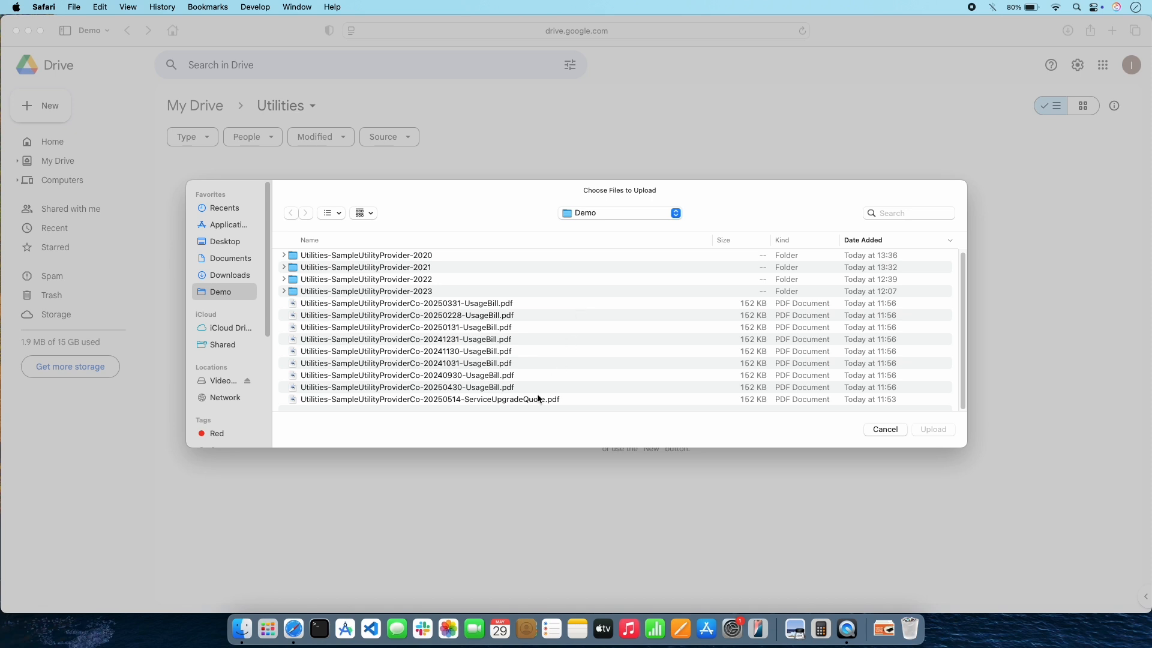
pyautogui.click(489, 388)
pyautogui.click(487, 401)
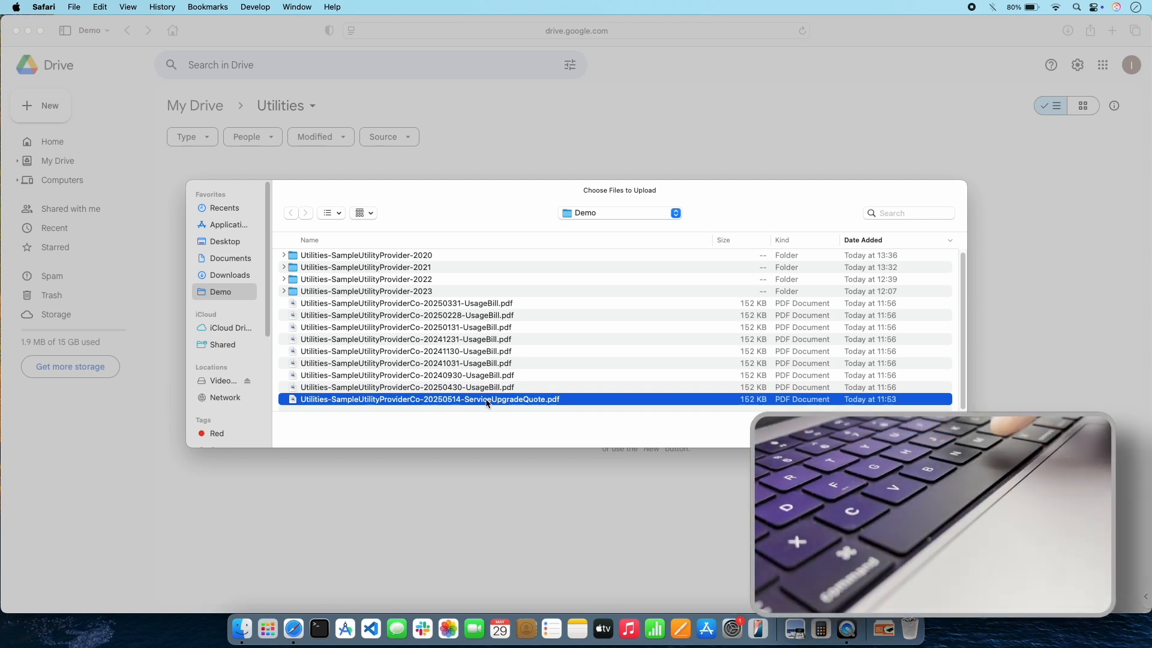
pyautogui.press('space')
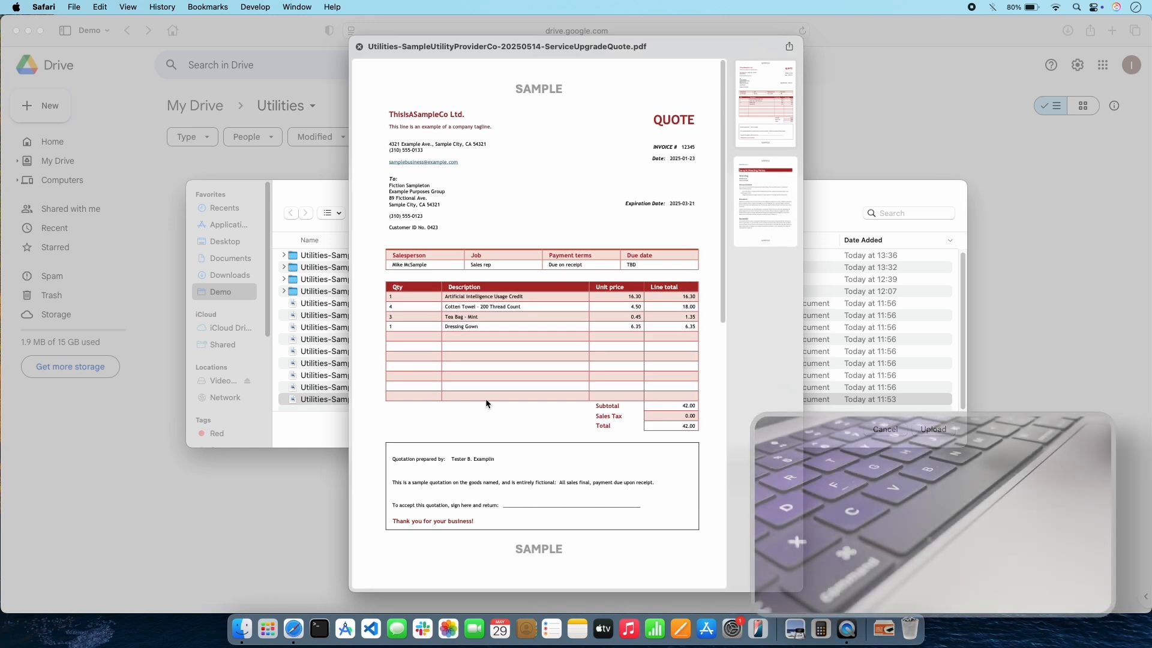
pyautogui.press('space')
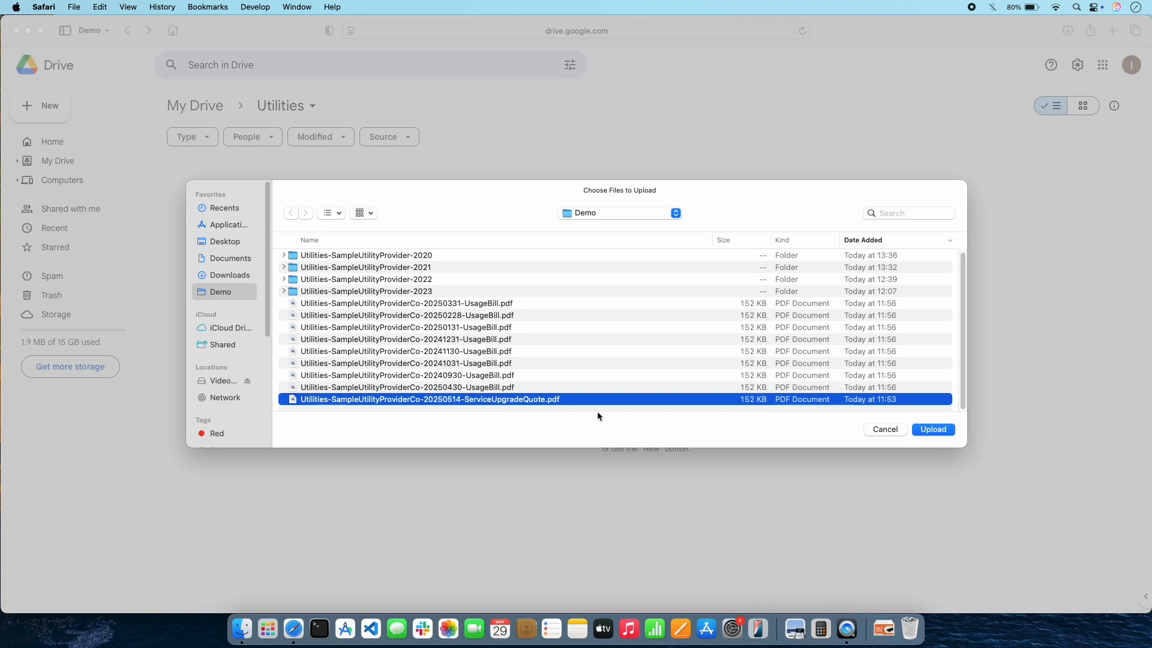
# Step: Select the continuous range of usage bills from 20250331 through 20250430 in the upload dialog
pyautogui.moveTo(597, 409); pyautogui.dragTo(521, 346)
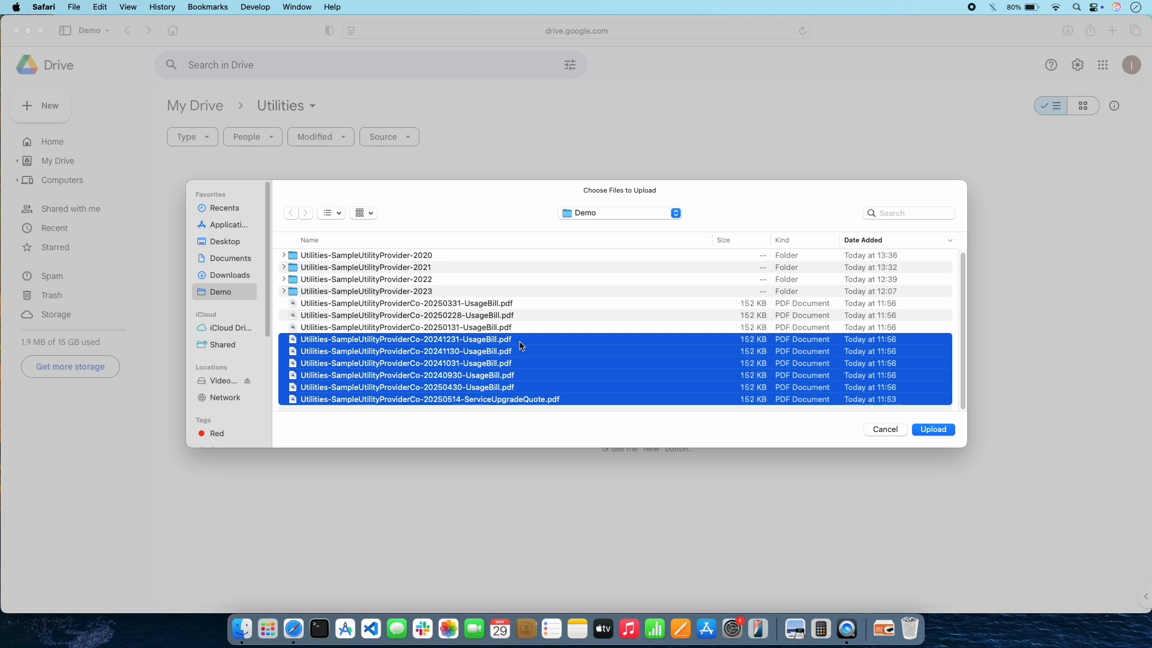
pyautogui.click(520, 304)
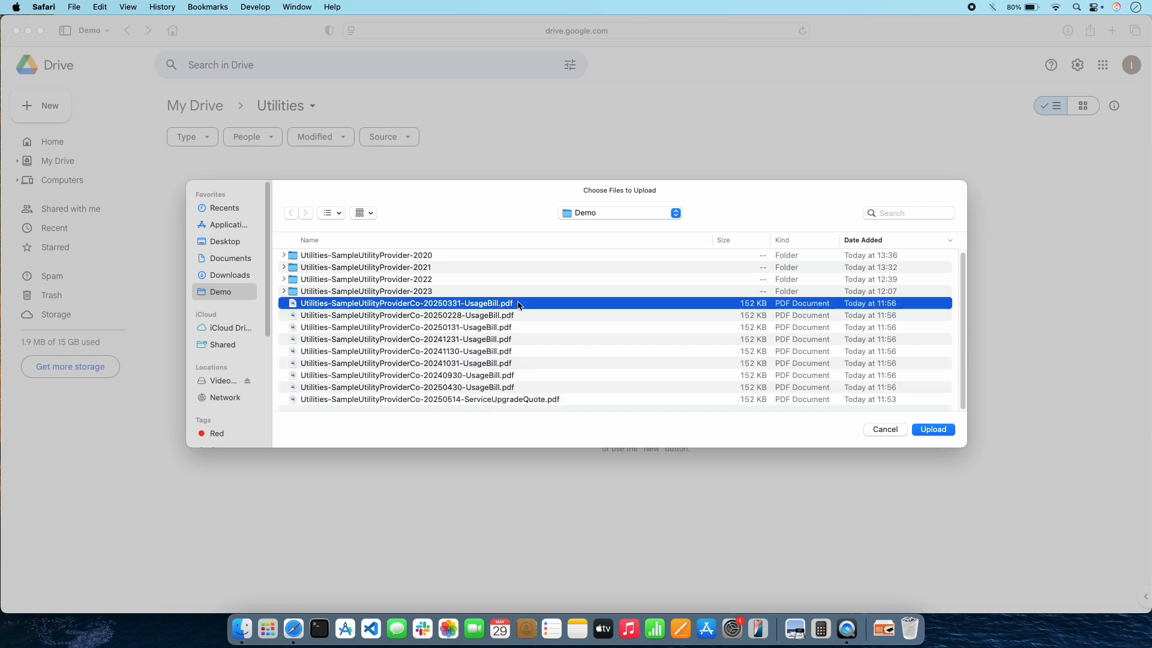
pyautogui.keyDown('shift'); pyautogui.click(518, 388); pyautogui.keyUp('shift')
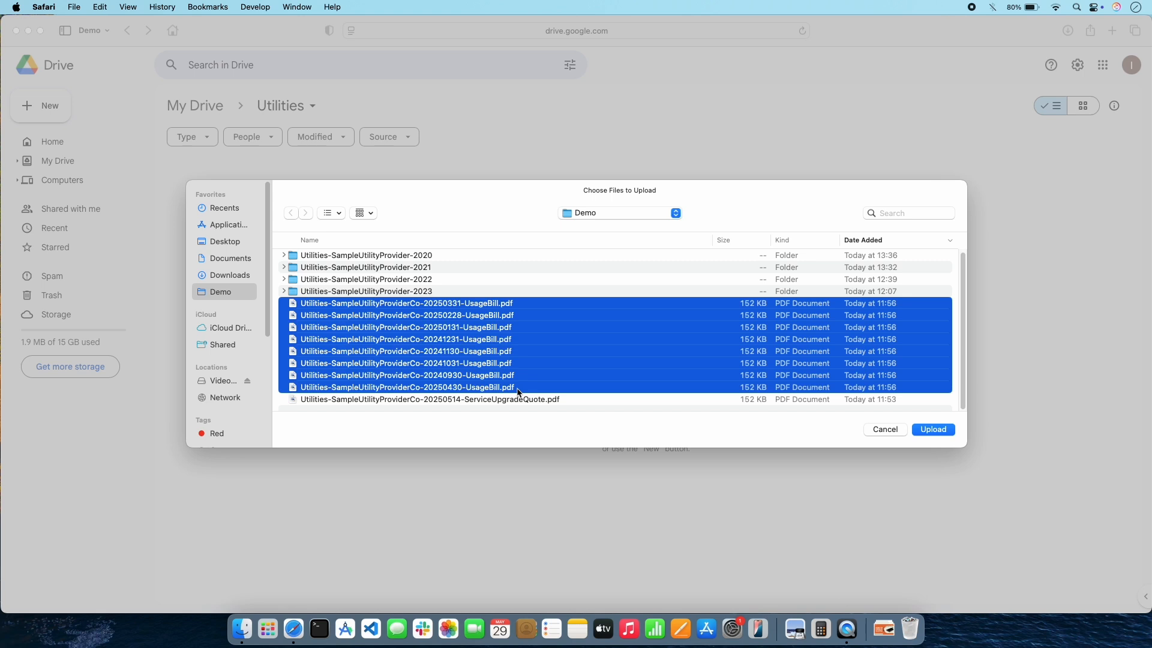
# Step: Upload the 20250514 service upgrade quote and the 20241031 and 20250228 usage bills together, and dismiss the upload notice
pyautogui.click(519, 400)
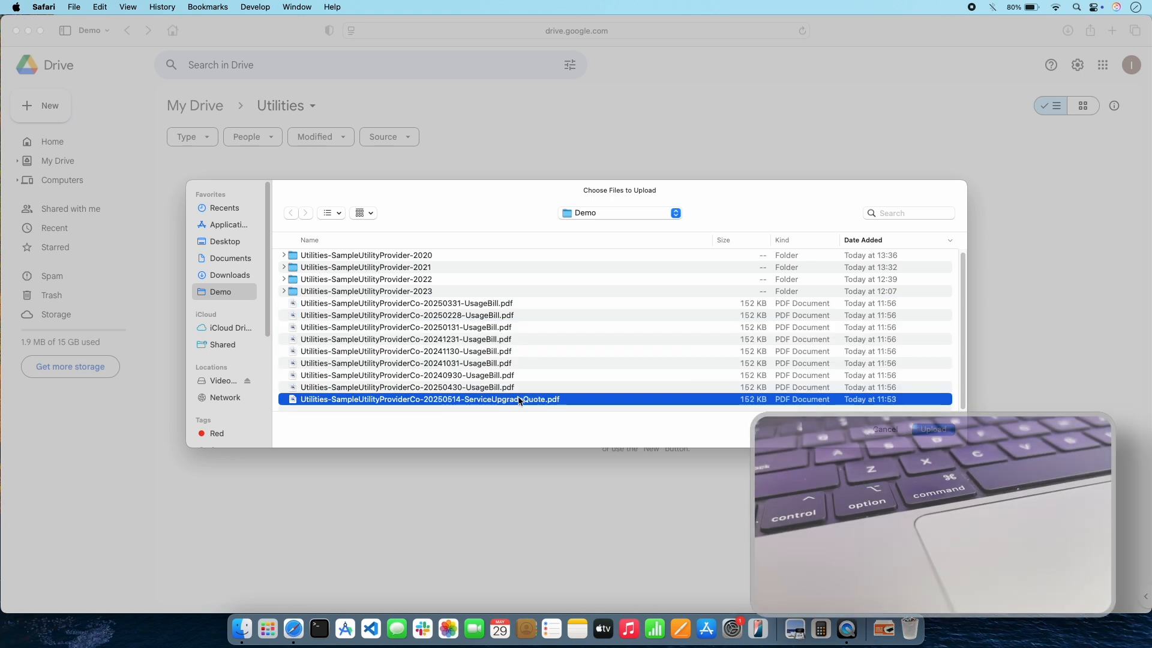
pyautogui.keyDown('super'); pyautogui.click(513, 363); pyautogui.keyUp('super')
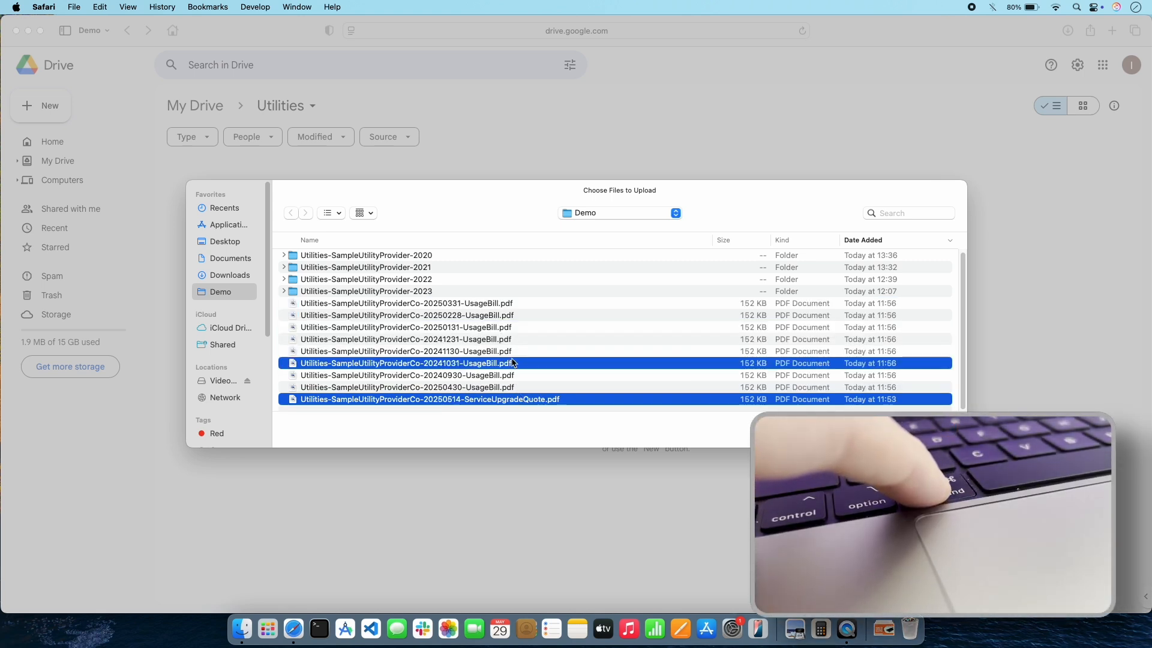
pyautogui.keyDown('super'); pyautogui.click(513, 316); pyautogui.keyUp('super')
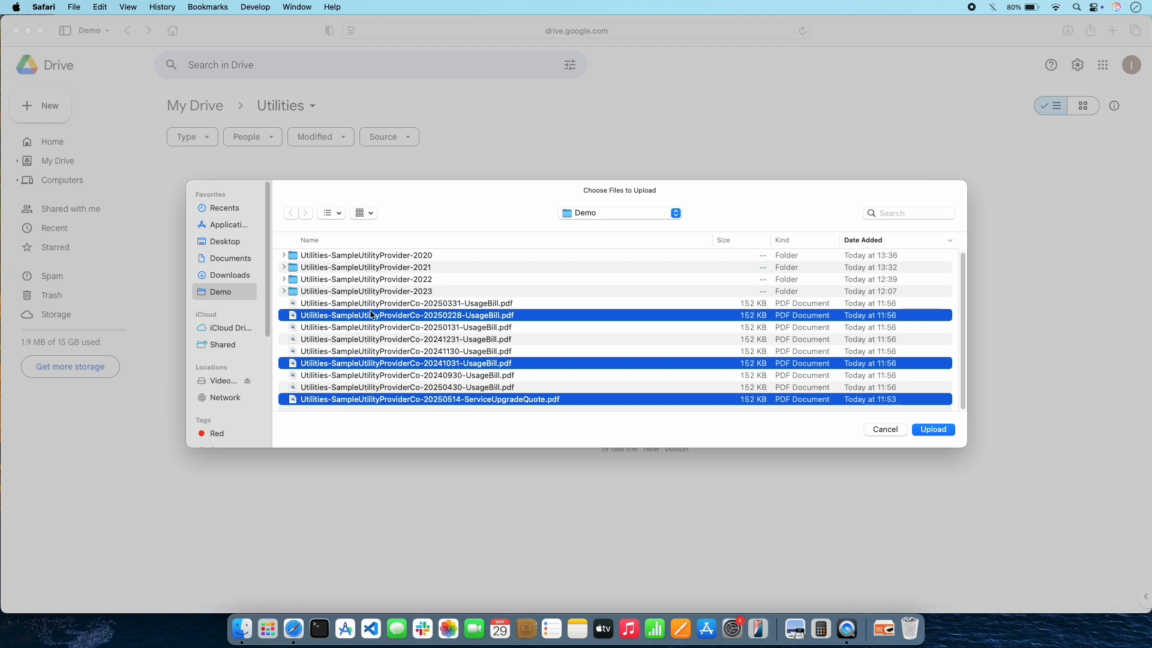
pyautogui.click(924, 439)
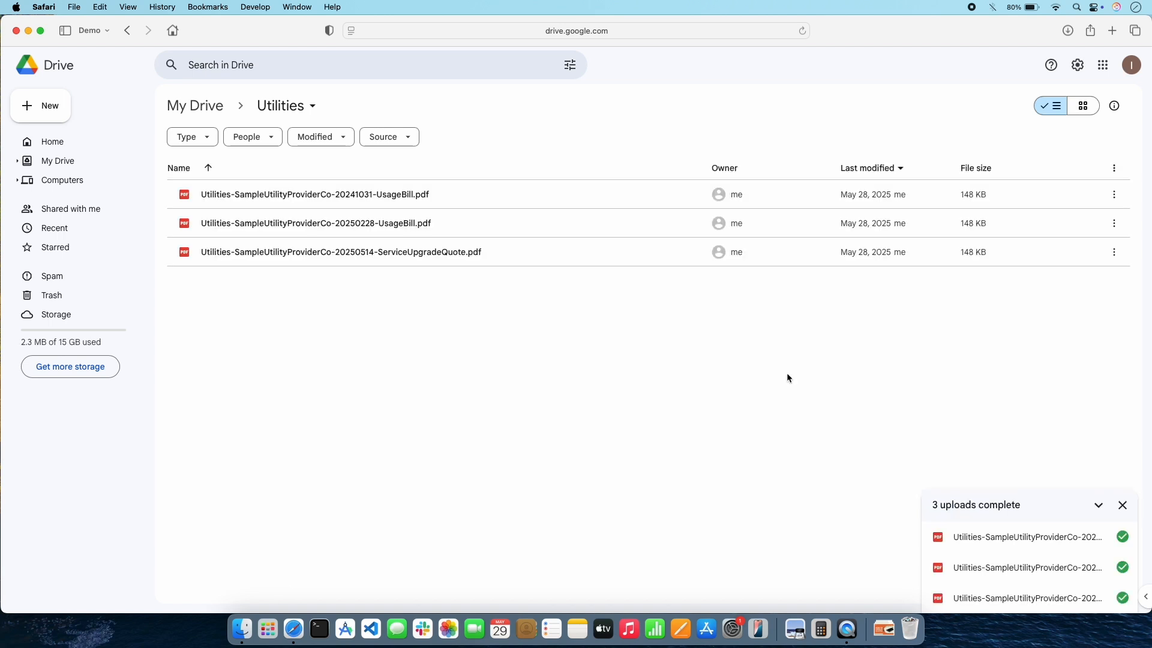
pyautogui.click(1124, 504)
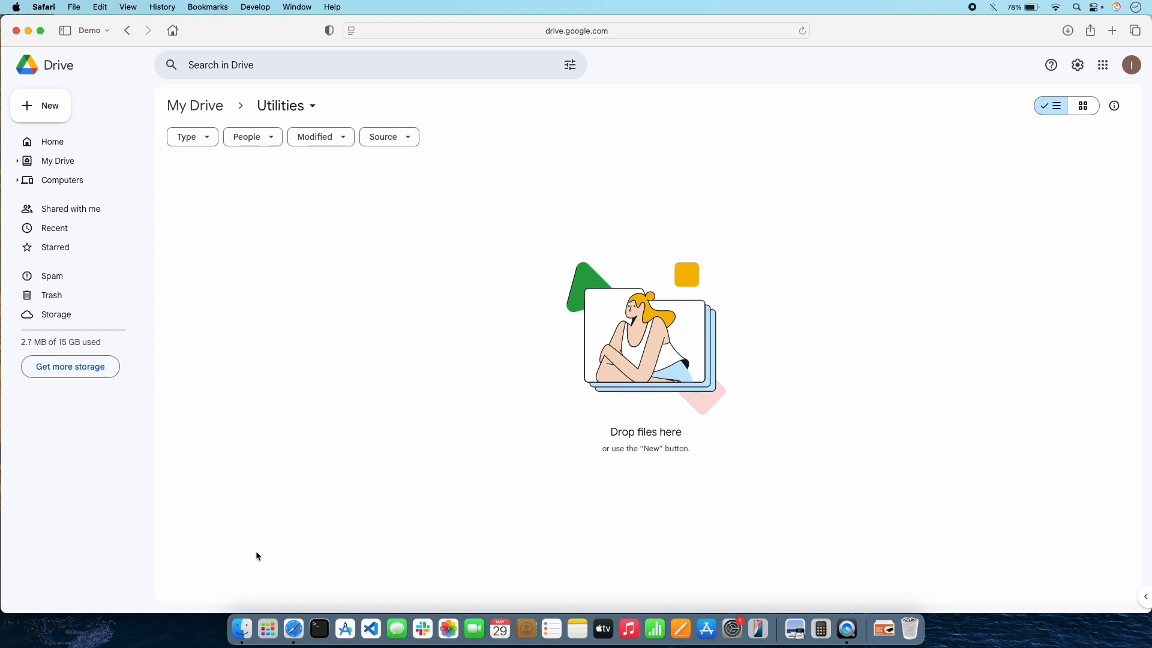
# Step: Switch to Finder, reposition the Demo folder window over the Drive page, and preview the 20250514 ServiceUpgradeQuote PDF with Quick Look
pyautogui.click(246, 631)
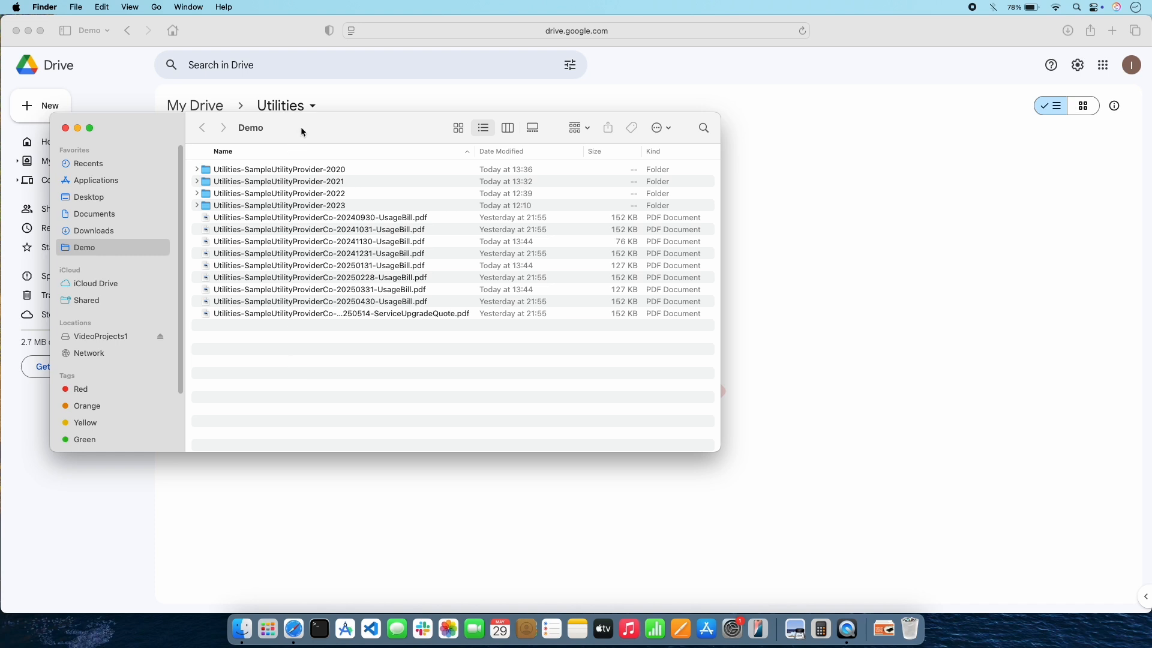
pyautogui.moveTo(301, 127); pyautogui.dragTo(279, 128)
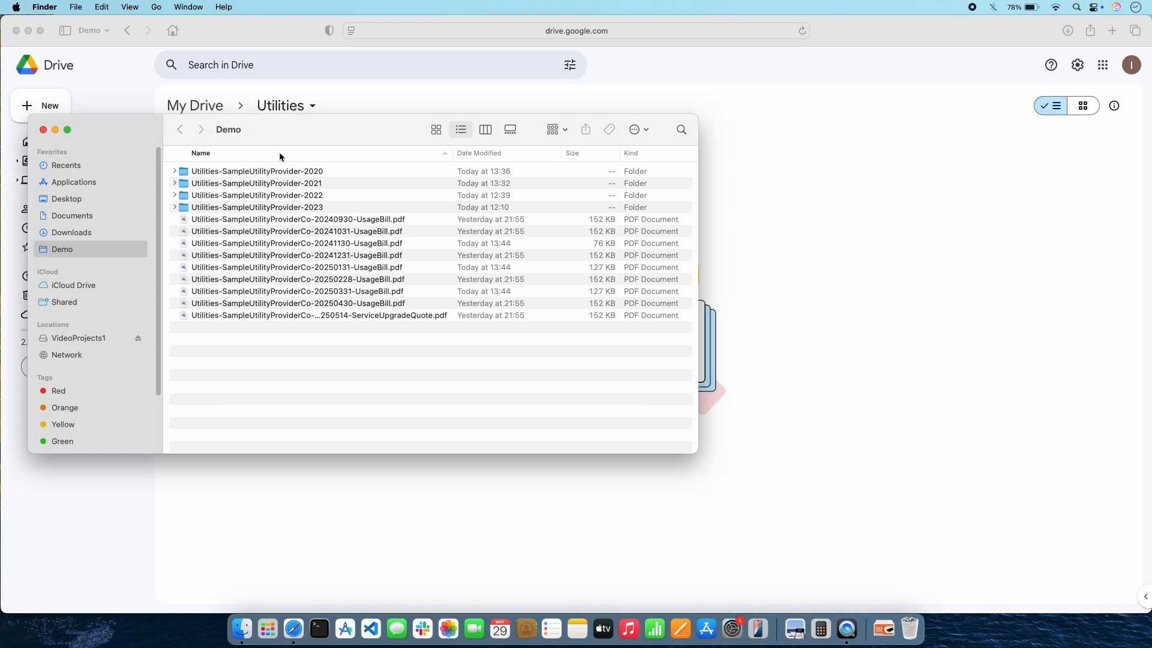
pyautogui.click(261, 315)
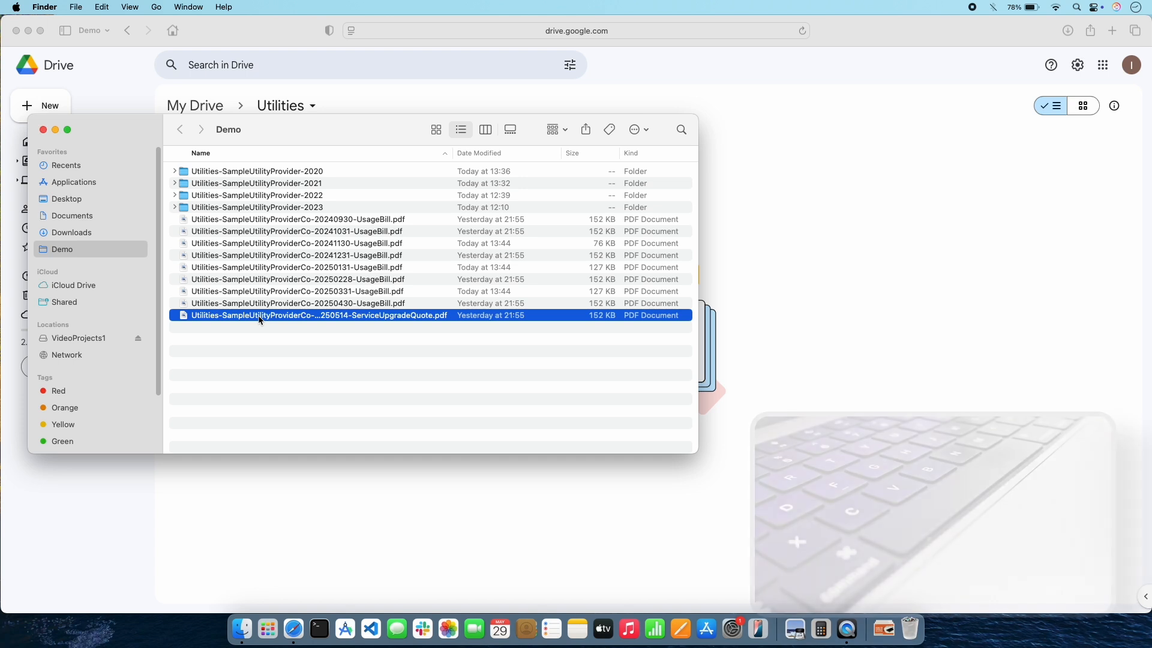
pyautogui.press('space')
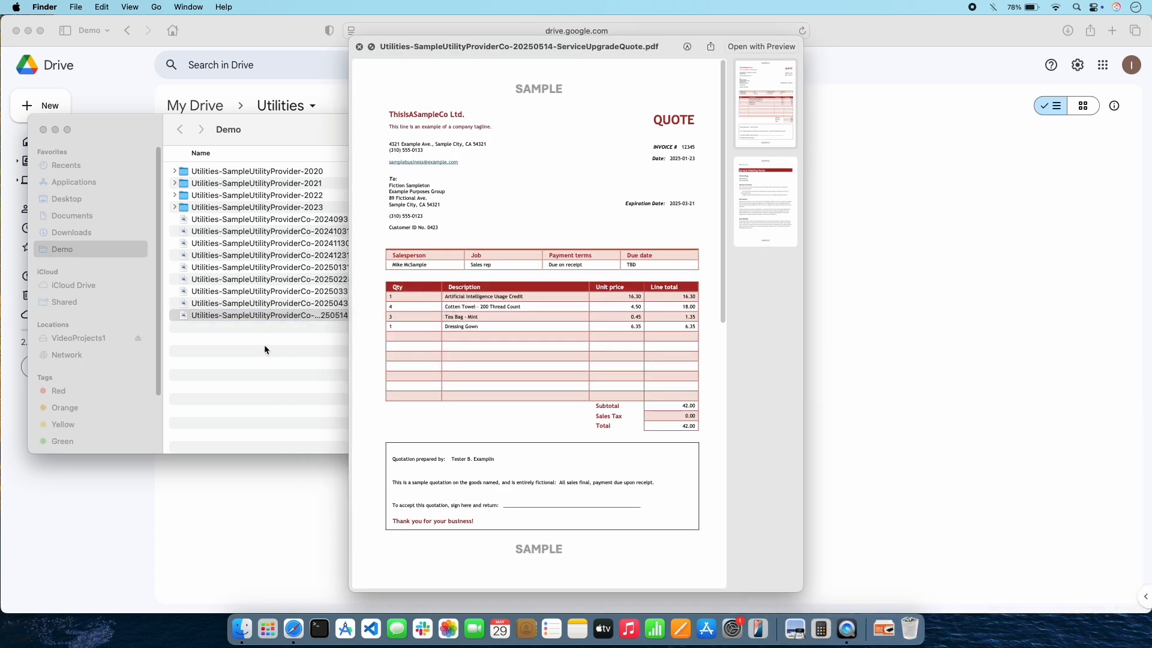
pyautogui.press('space')
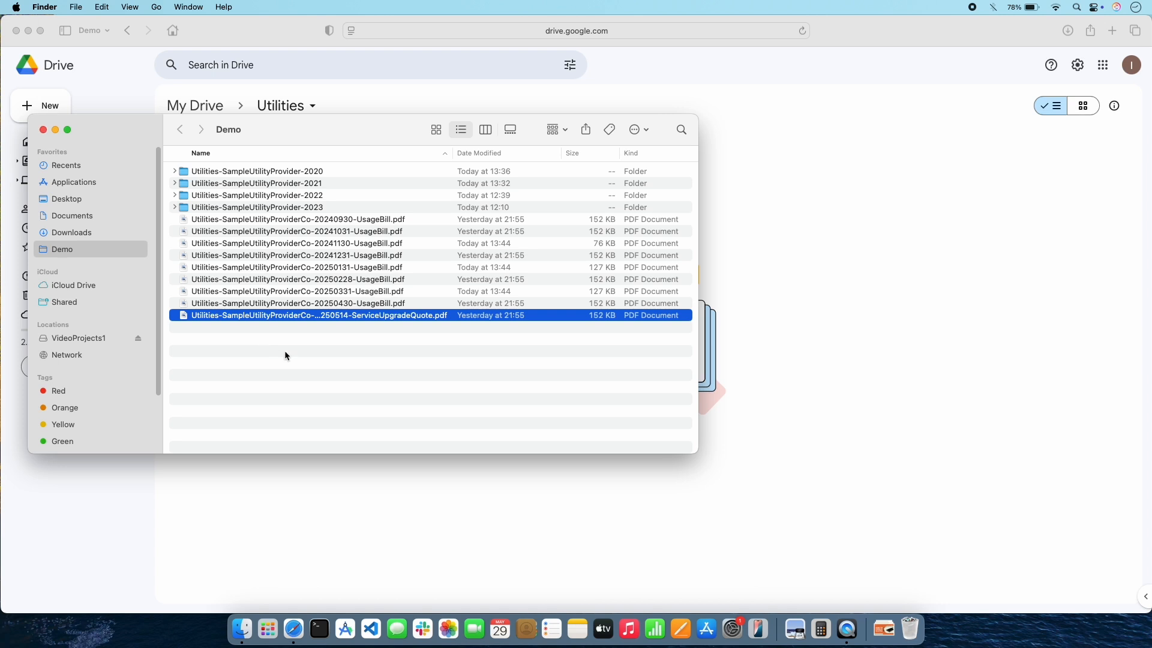
# Step: Select the Demo folder files from 20241231 through 20250514, and replace that selection with the continuous range of usage bills from 20240930 through 20250430
pyautogui.click(287, 342)
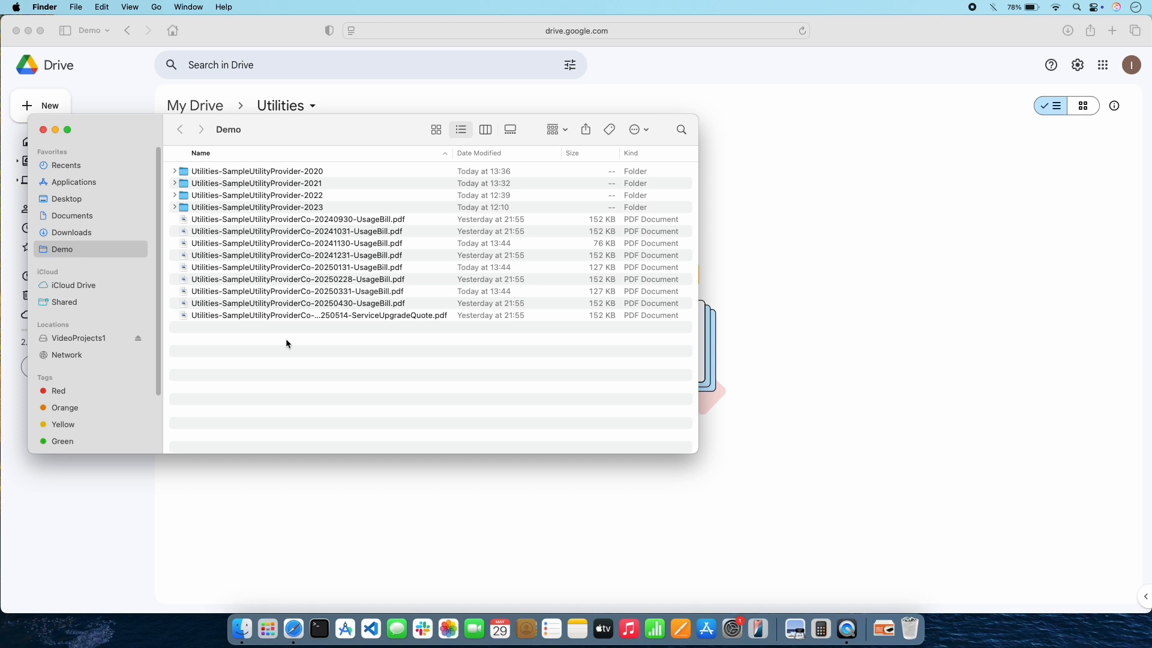
pyautogui.moveTo(317, 340); pyautogui.dragTo(259, 262)
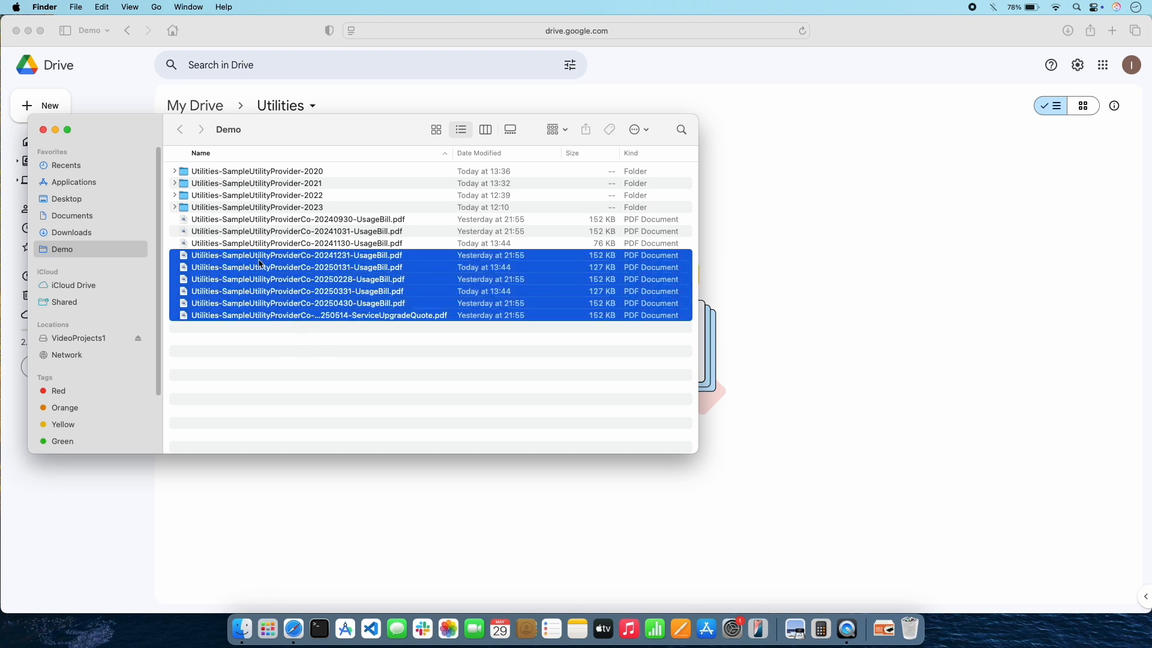
pyautogui.click(273, 220)
pyautogui.keyDown('shift'); pyautogui.click(286, 304); pyautogui.keyUp('shift')
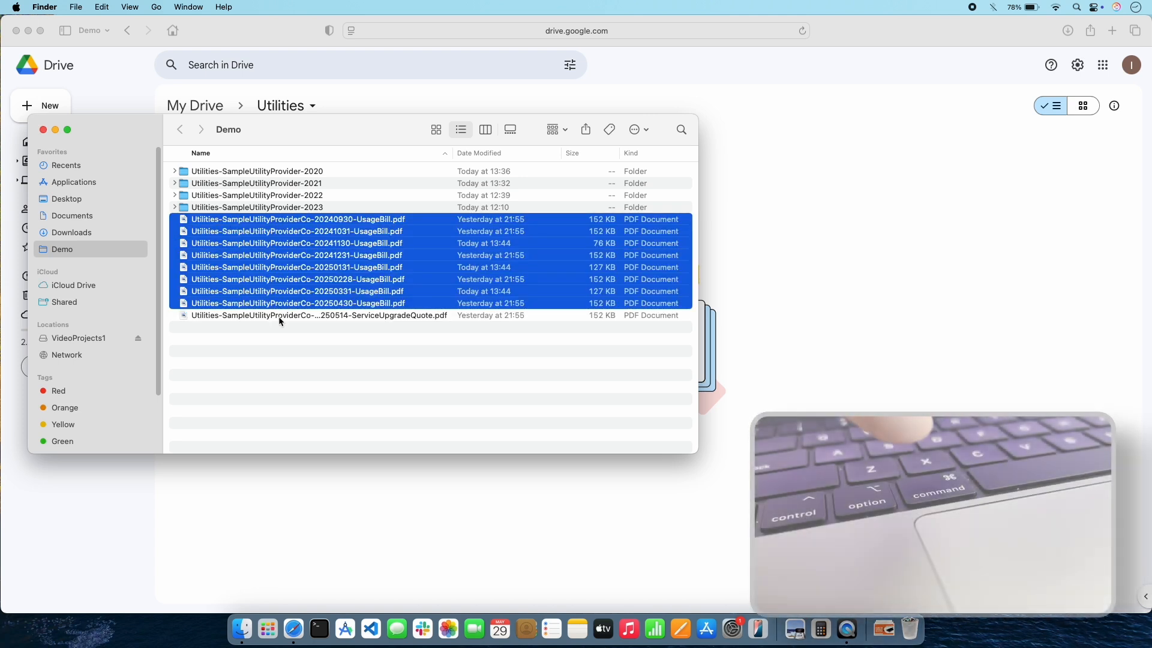
# Step: Select the non-adjacent 20250514 service upgrade quote and the 20250131 and 20241031 usage bills together in the Demo folder
pyautogui.click(280, 315)
pyautogui.keyDown('super'); pyautogui.click(283, 269); pyautogui.keyUp('super')
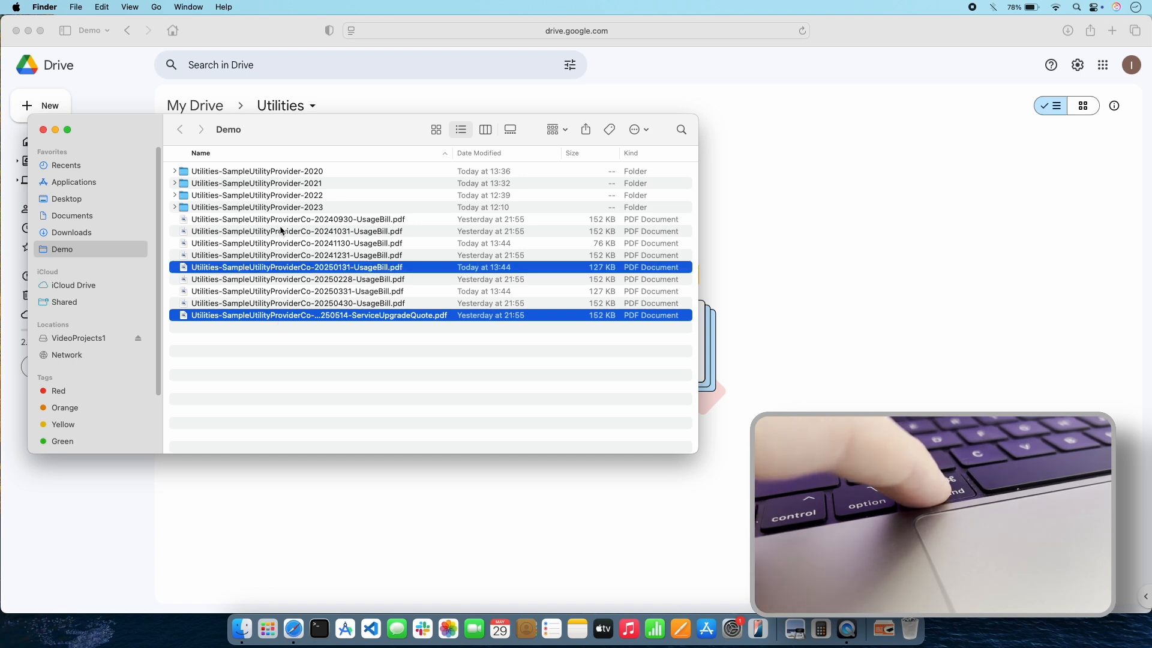
pyautogui.keyDown('super'); pyautogui.click(284, 232); pyautogui.keyUp('super')
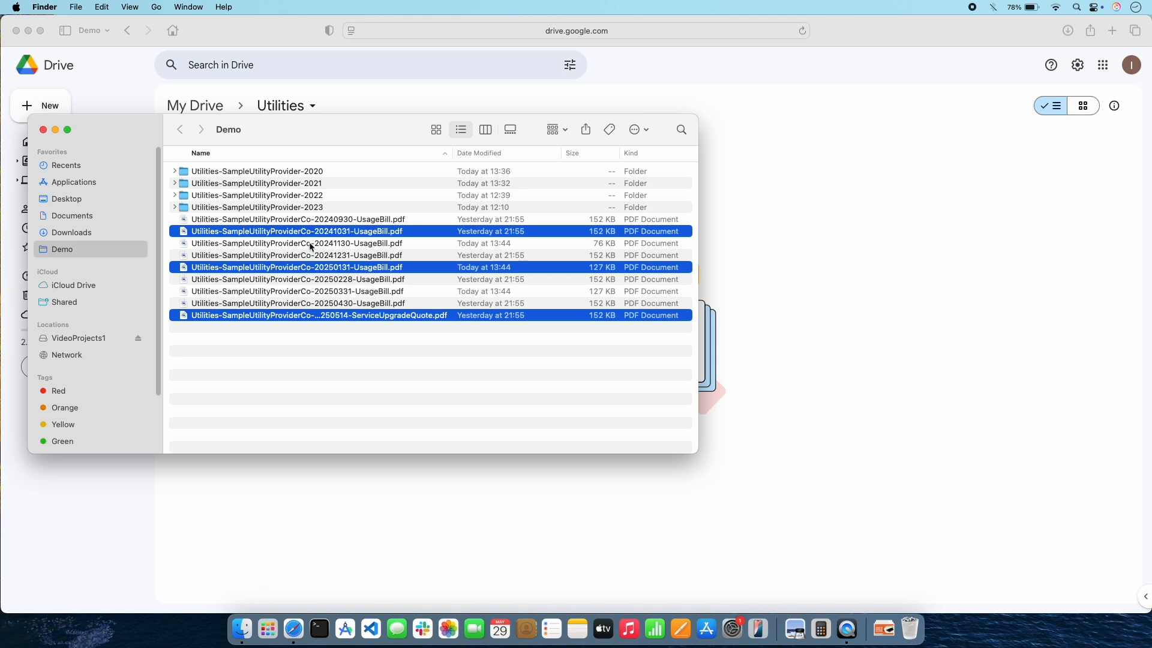
# Step: Upload the Utilities-SampleUtilityProvider-2022 folder and the 20241130 and 20250131 usage bills from Finder into Drive's Utilities folder, and close the Demo window
pyautogui.click(311, 244)
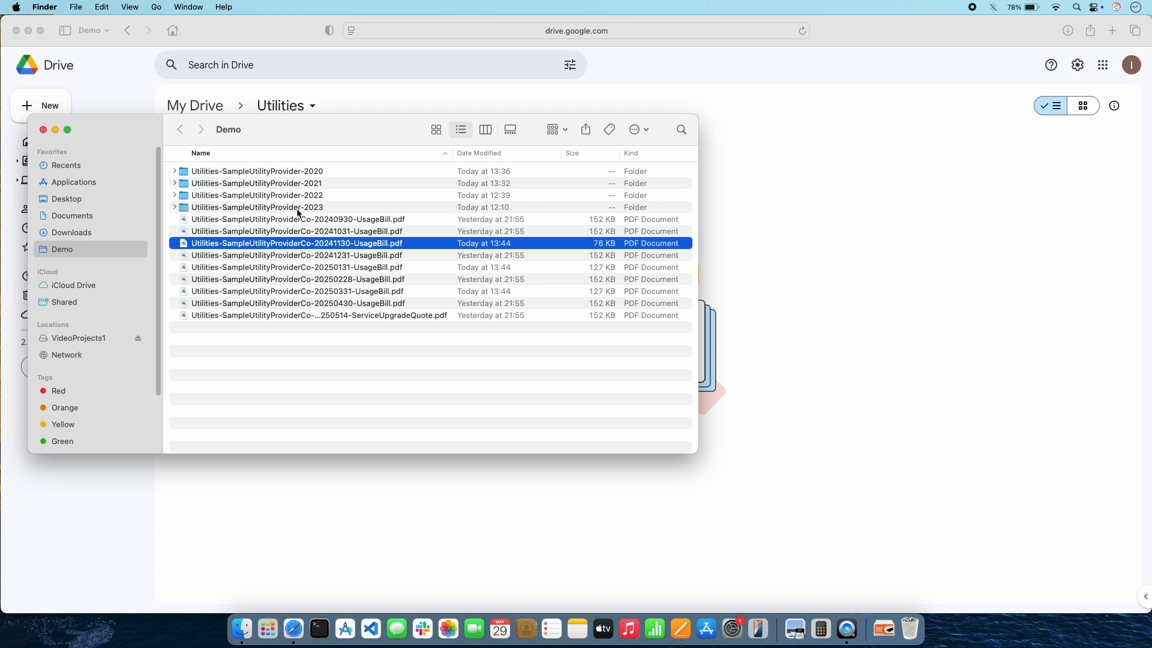
pyautogui.keyDown('super'); pyautogui.click(298, 268); pyautogui.keyUp('super')
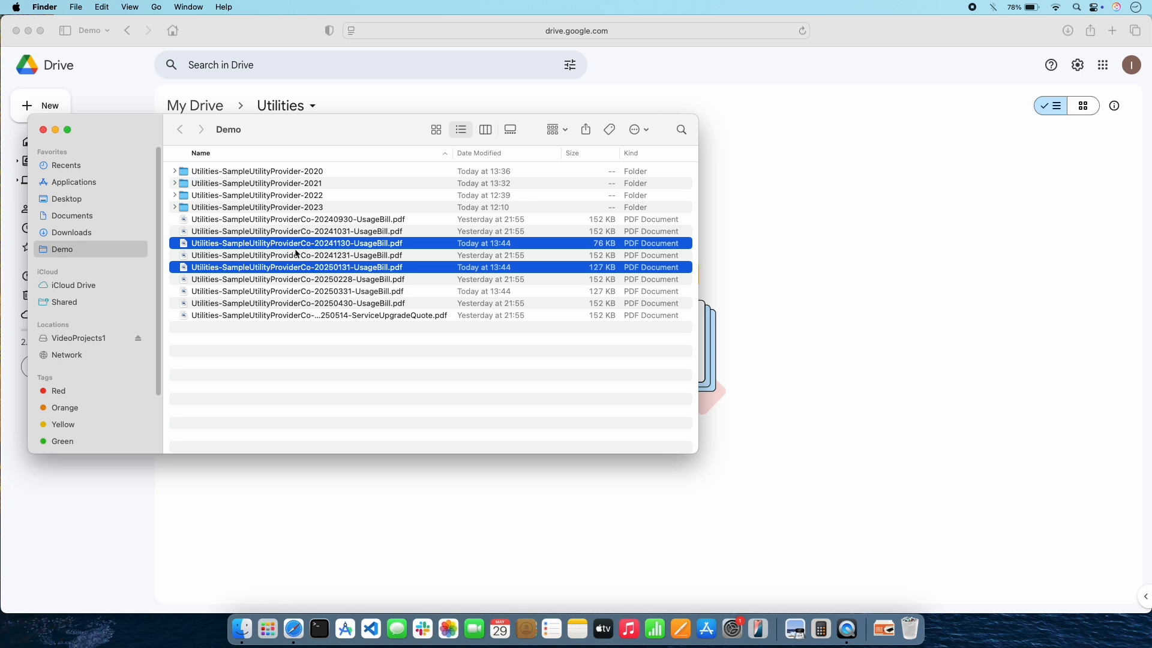
pyautogui.keyDown('super'); pyautogui.click(295, 196); pyautogui.keyUp('super')
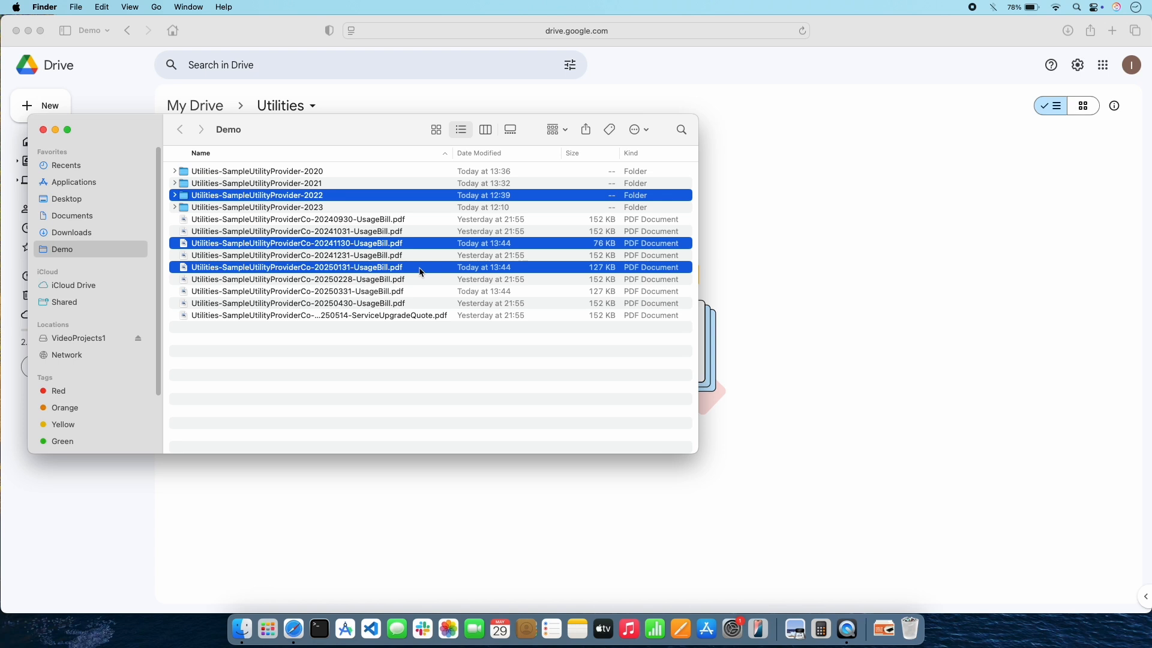
pyautogui.moveTo(421, 271); pyautogui.dragTo(1020, 426)
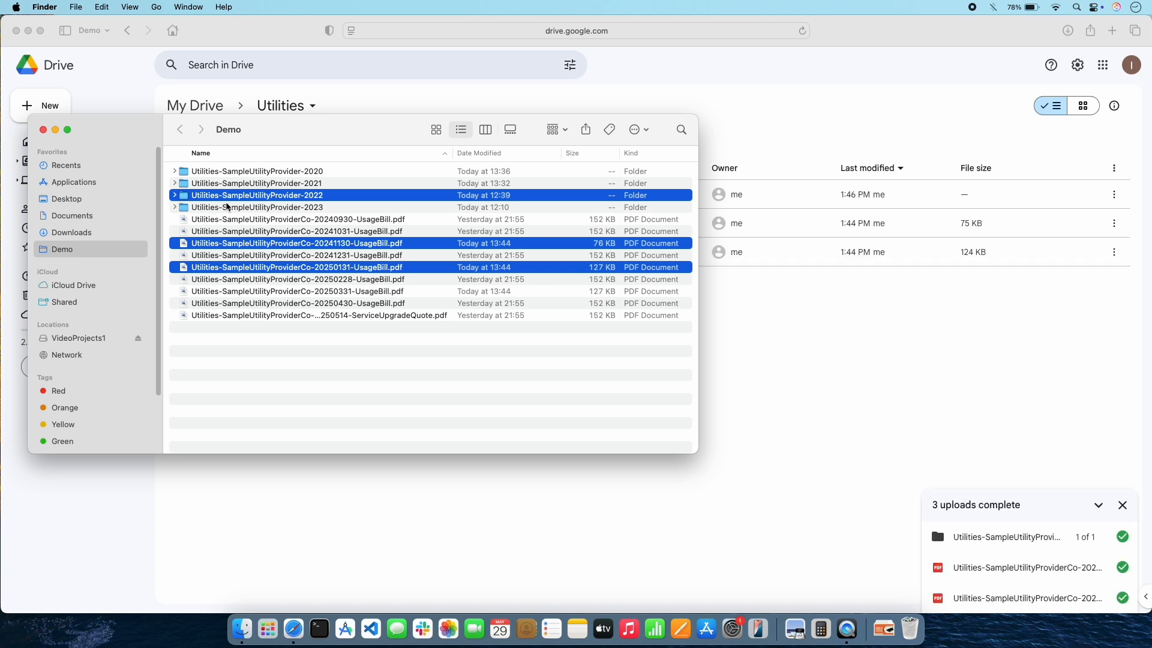
pyautogui.click(43, 129)
pyautogui.click(289, 310)
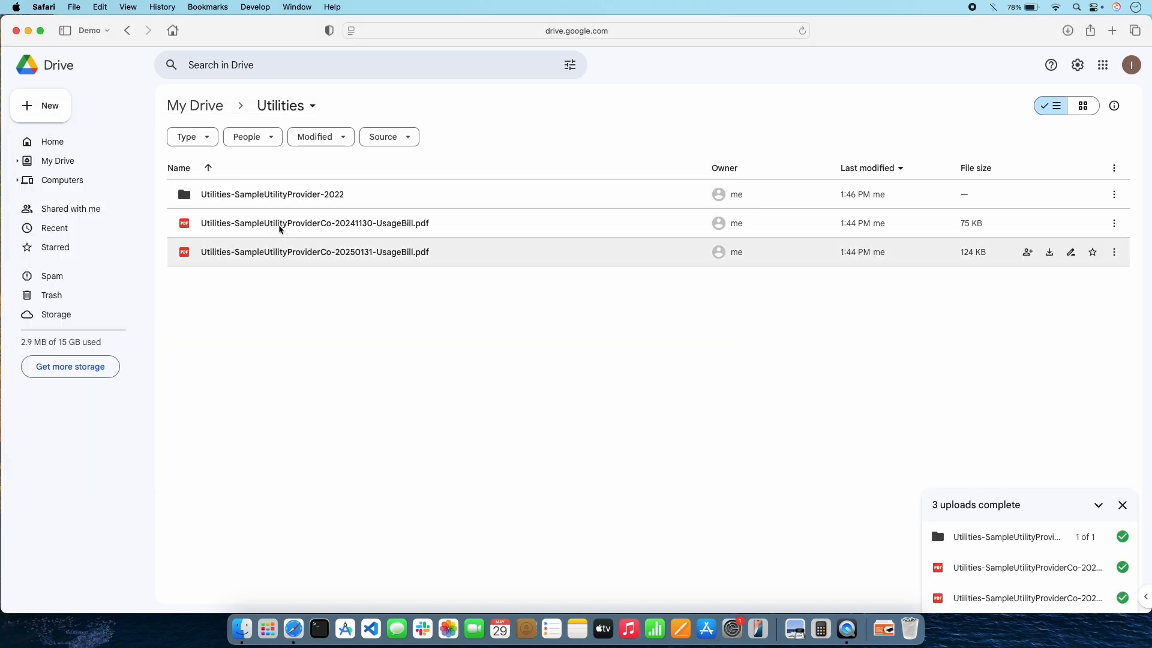